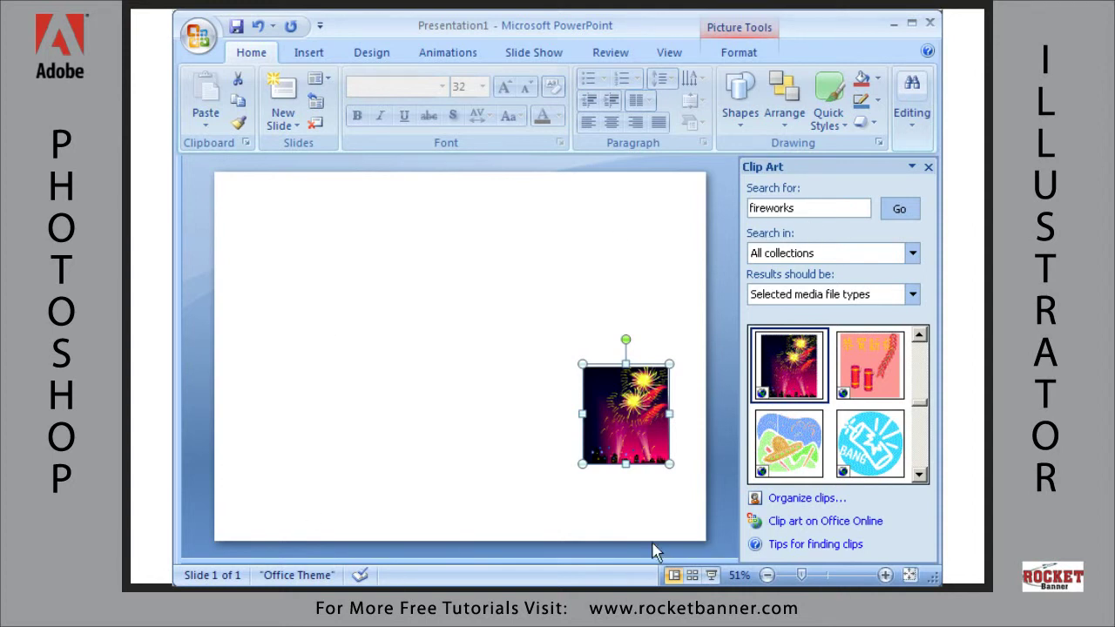
# - Copy the fireworks clip art, switch to Adobe Illustrator and paste it onto a new layer directly above the background layer
pyautogui.hotkey('ctrl', 'c')
pyautogui.hotkey('alt', 'Tab')
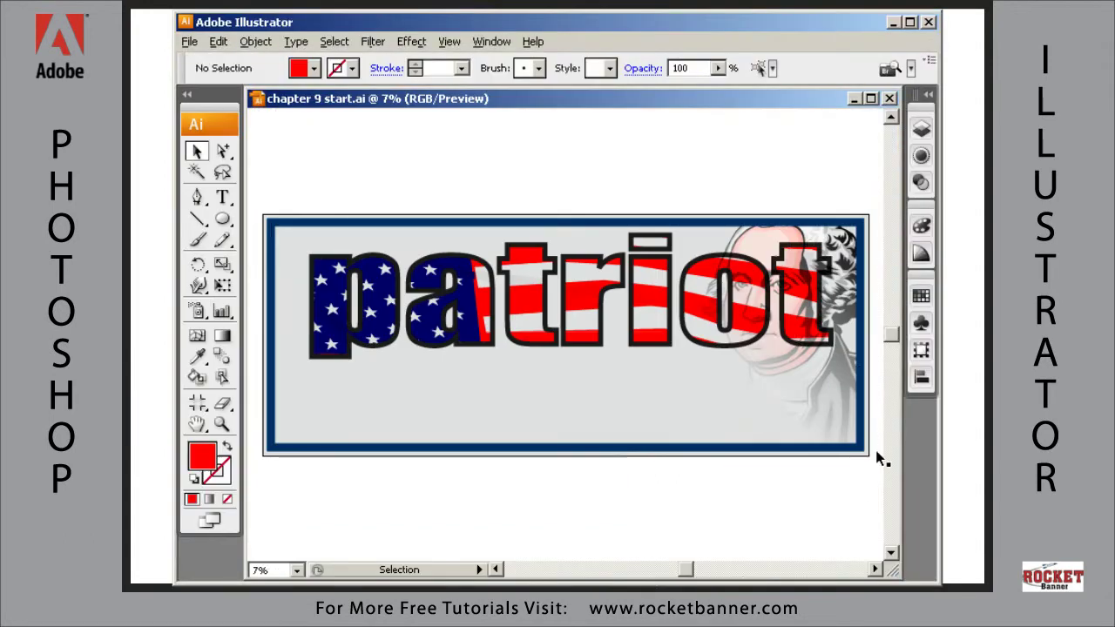
pyautogui.click(920, 129)
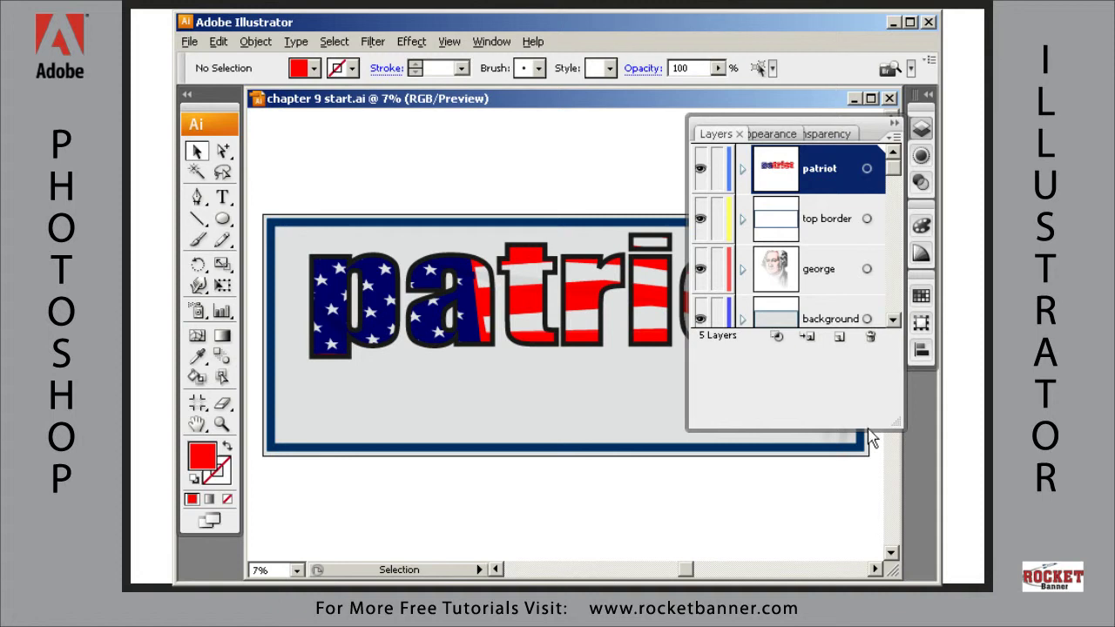
pyautogui.moveTo(890, 431); pyautogui.dragTo(893, 561)
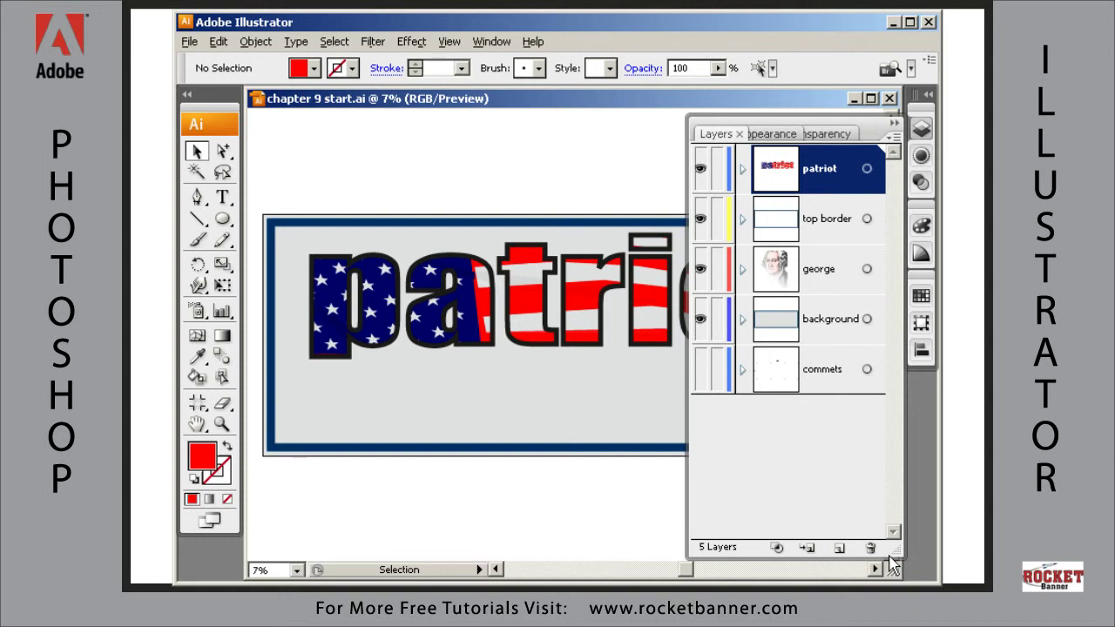
pyautogui.click(829, 333)
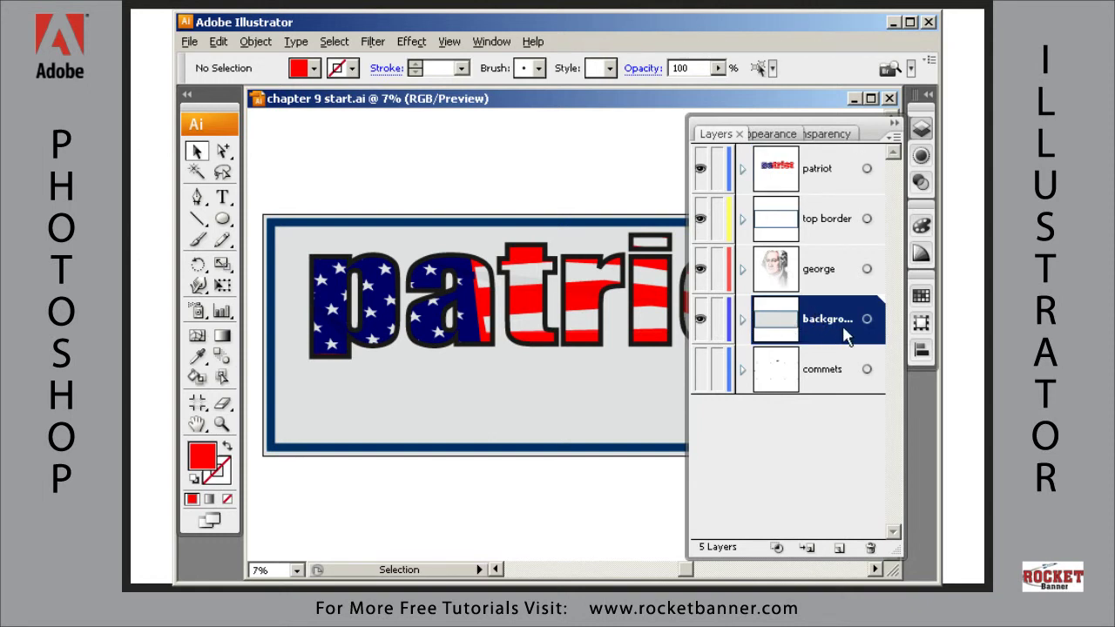
pyautogui.click(839, 549)
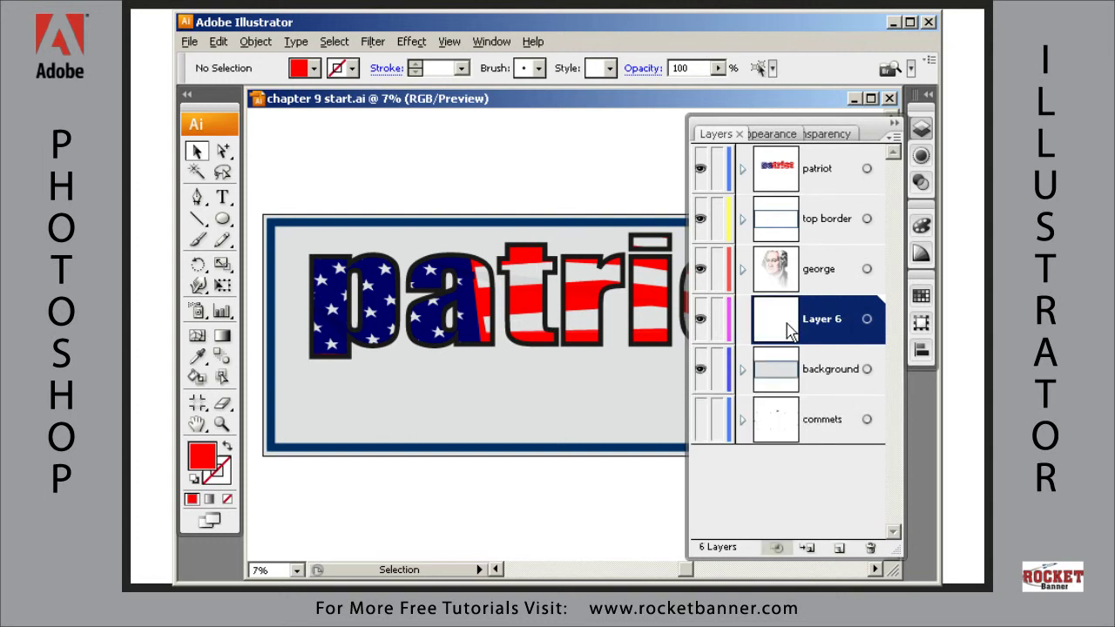
pyautogui.hotkey('ctrl', 'v')
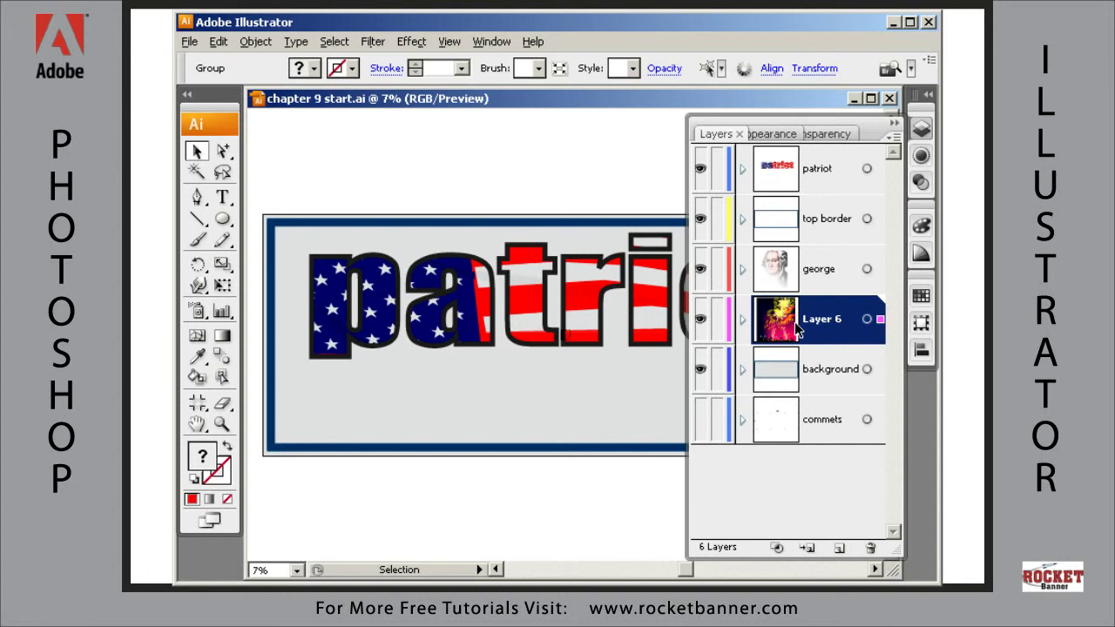
# - Enlarge the pasted fireworks proportionally with Free Transform to the banner's full height and move it to the banner's left end
pyautogui.press('Tab')
pyautogui.press('Tab')
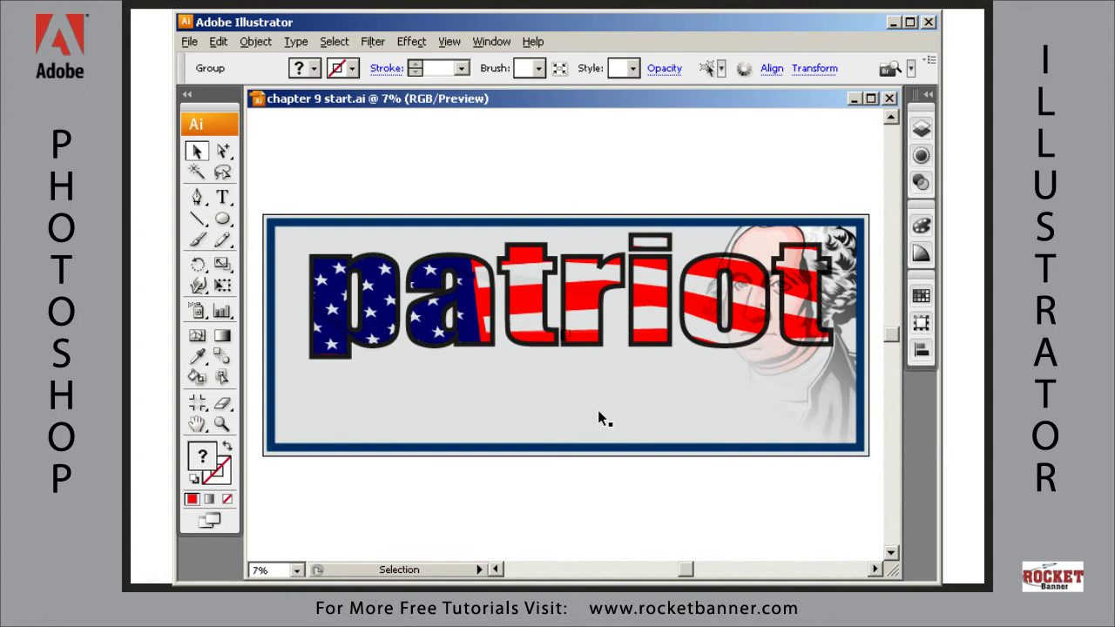
pyautogui.press('ctrl')
pyautogui.press('e')
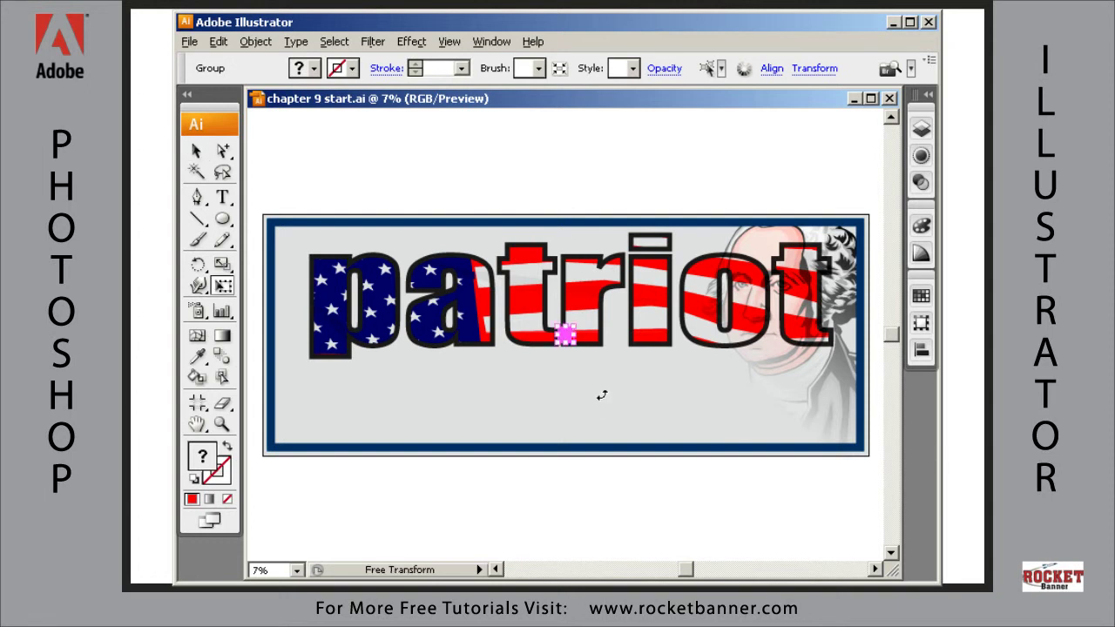
pyautogui.moveTo(573, 343); pyautogui.dragTo(738, 517)
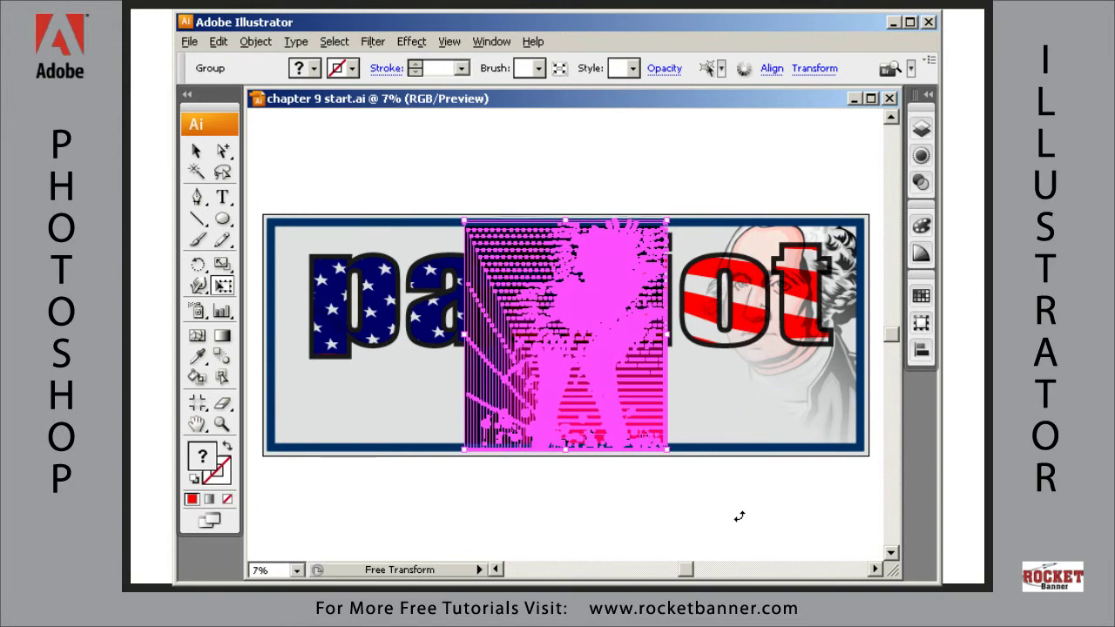
pyautogui.moveTo(636, 380); pyautogui.dragTo(442, 391)
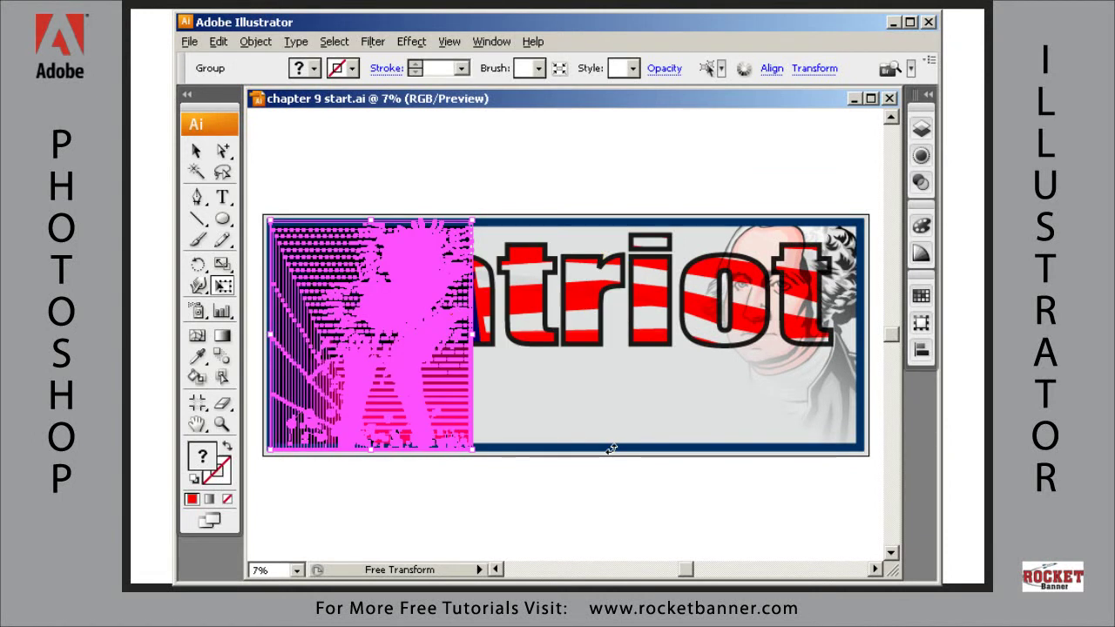
# - Hide the selection edges and show only the fireworks layer, with all other layers hidden
pyautogui.keyDown('ctrl'); pyautogui.click(613, 455); pyautogui.keyUp('ctrl')
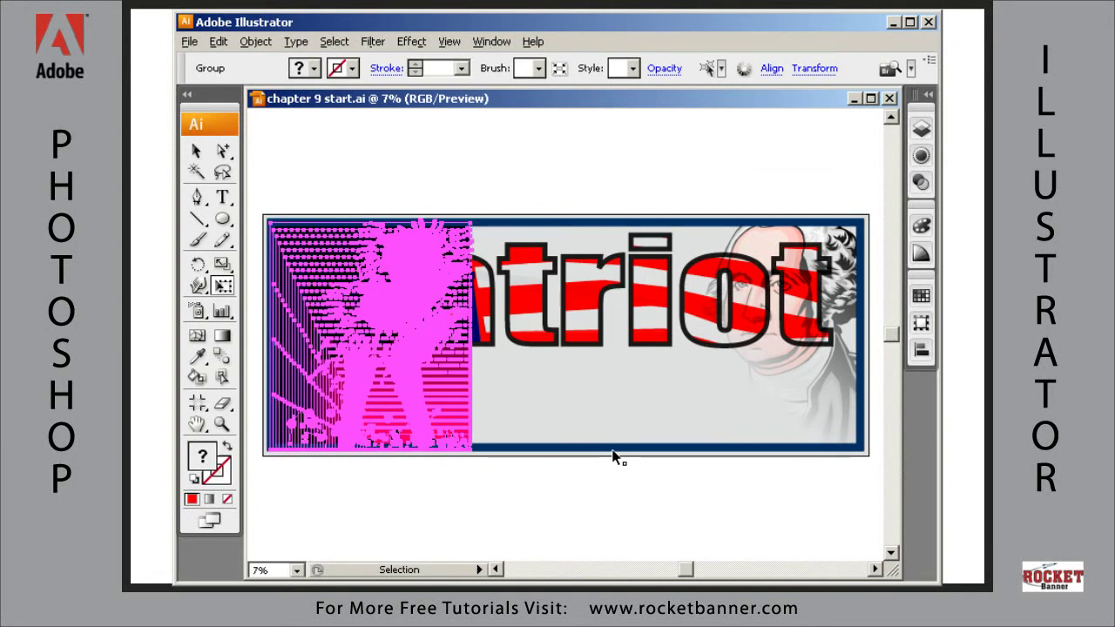
pyautogui.hotkey('ctrl', 'h')
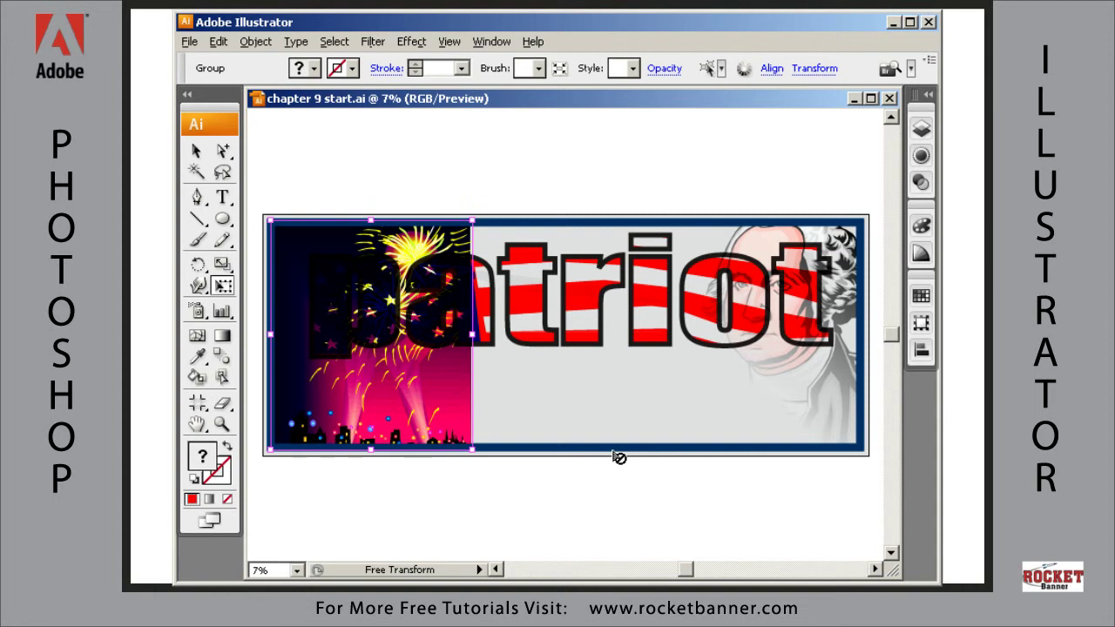
pyautogui.click(920, 130)
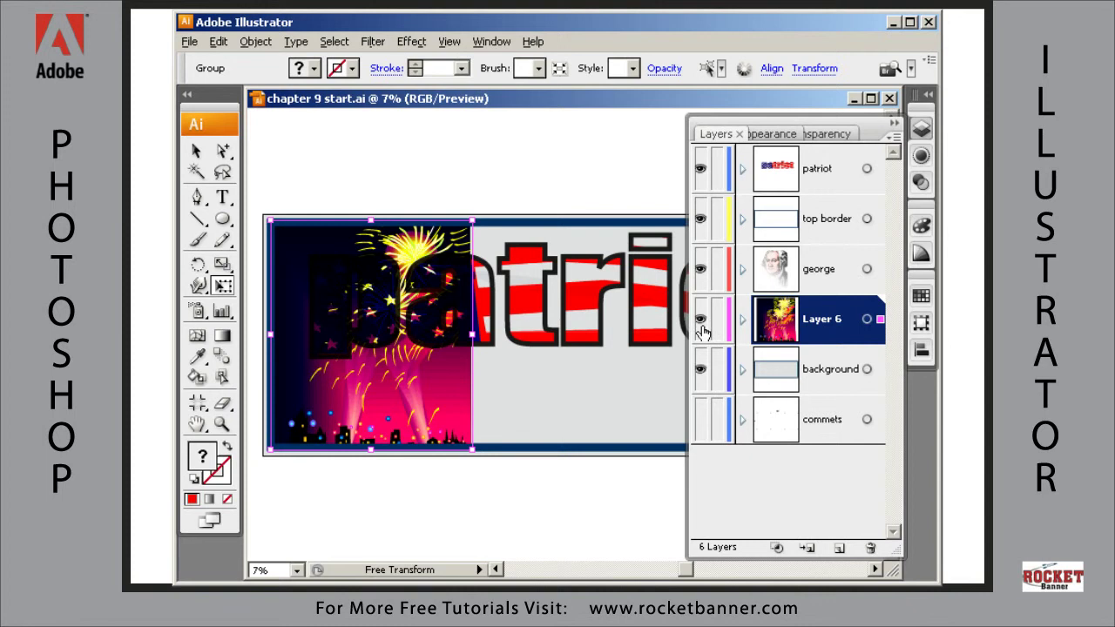
pyautogui.click(701, 420)
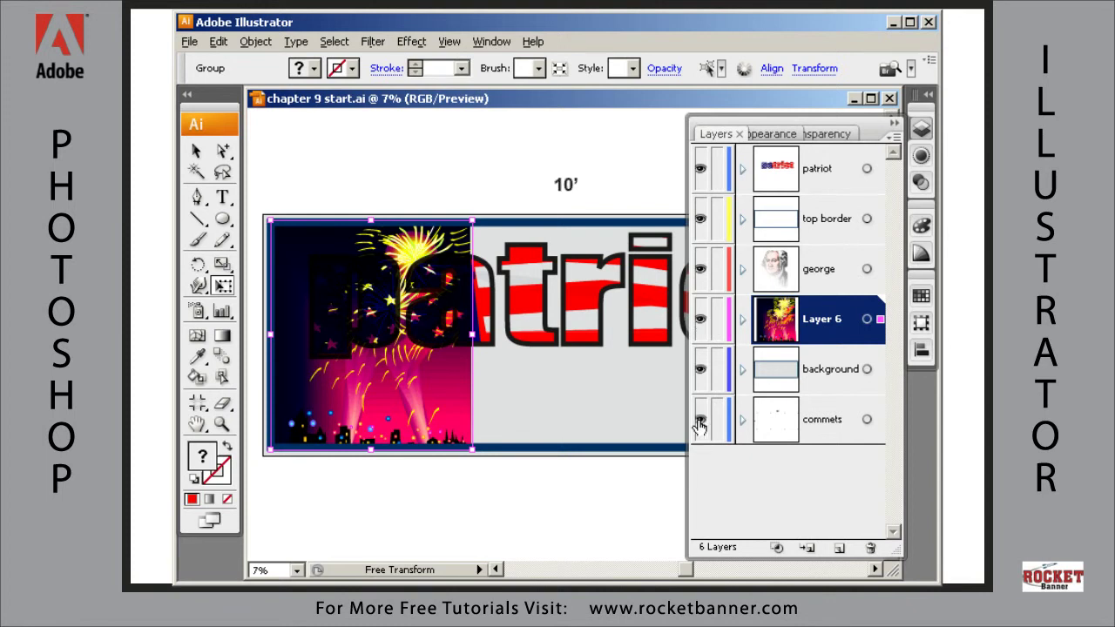
pyautogui.keyDown('alt'); pyautogui.click(699, 320); pyautogui.keyUp('alt')
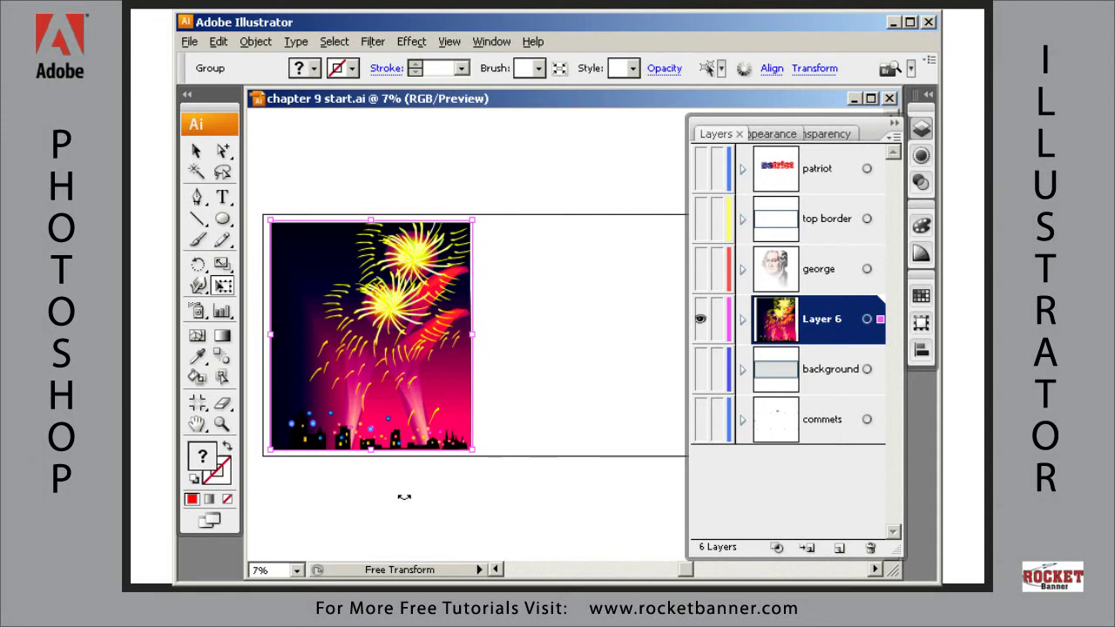
# - Reflect a copy of the fireworks artwork across the vertical axis at 90°
pyautogui.rightClick(388, 439)
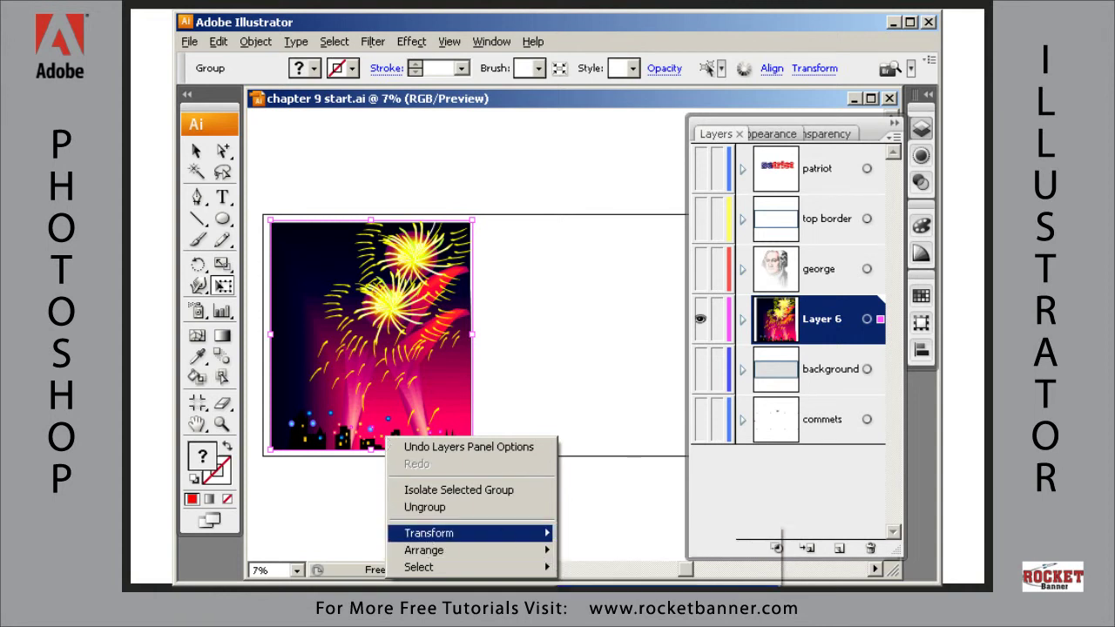
pyautogui.click(601, 592)
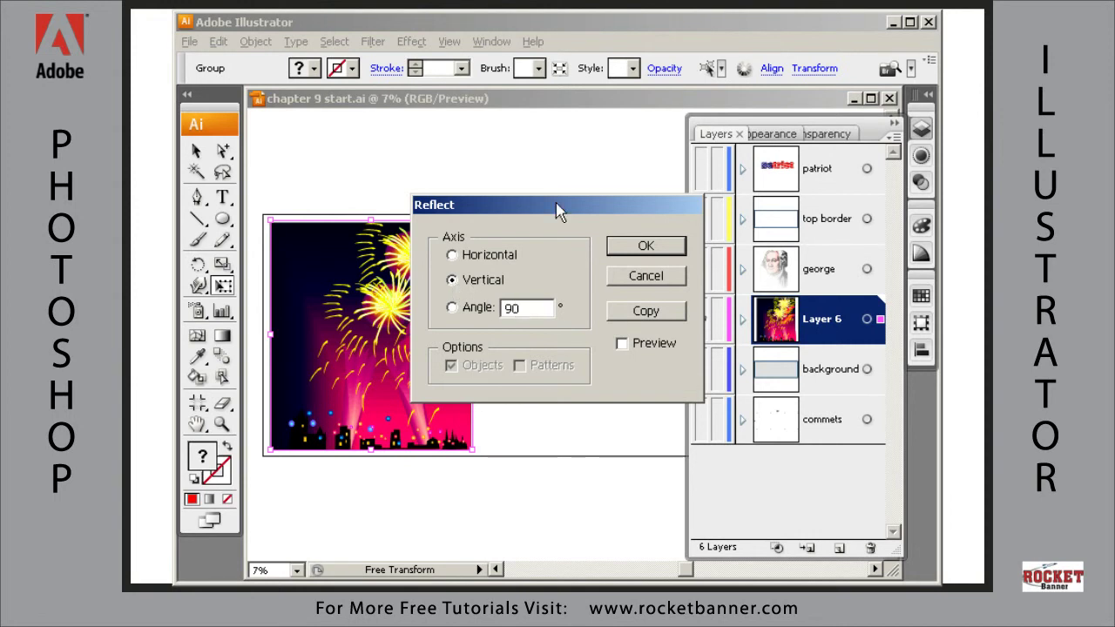
pyautogui.moveTo(558, 213); pyautogui.dragTo(646, 287)
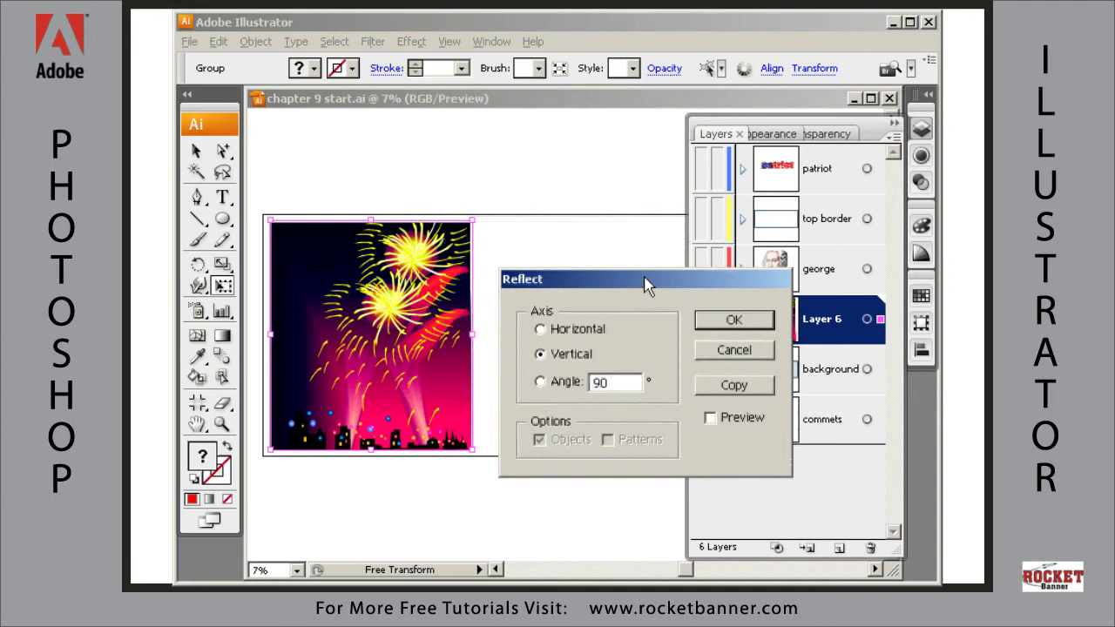
pyautogui.click(736, 387)
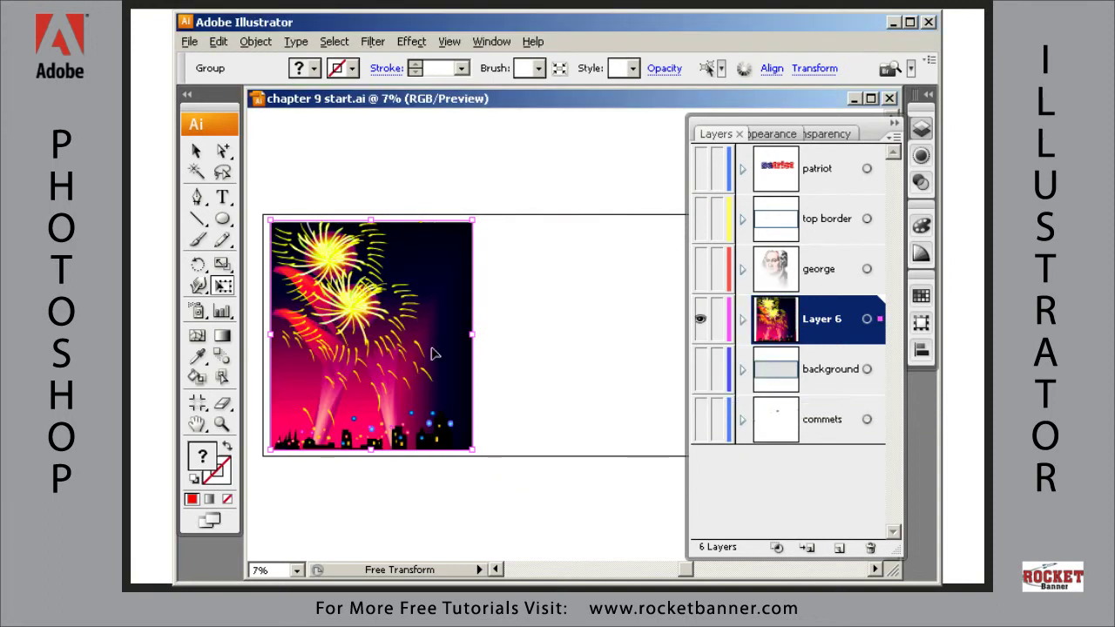
# - Move the mirrored fireworks copy to the right of the original, nudge it left until the gap between them closes, and deselect it
pyautogui.click(742, 320)
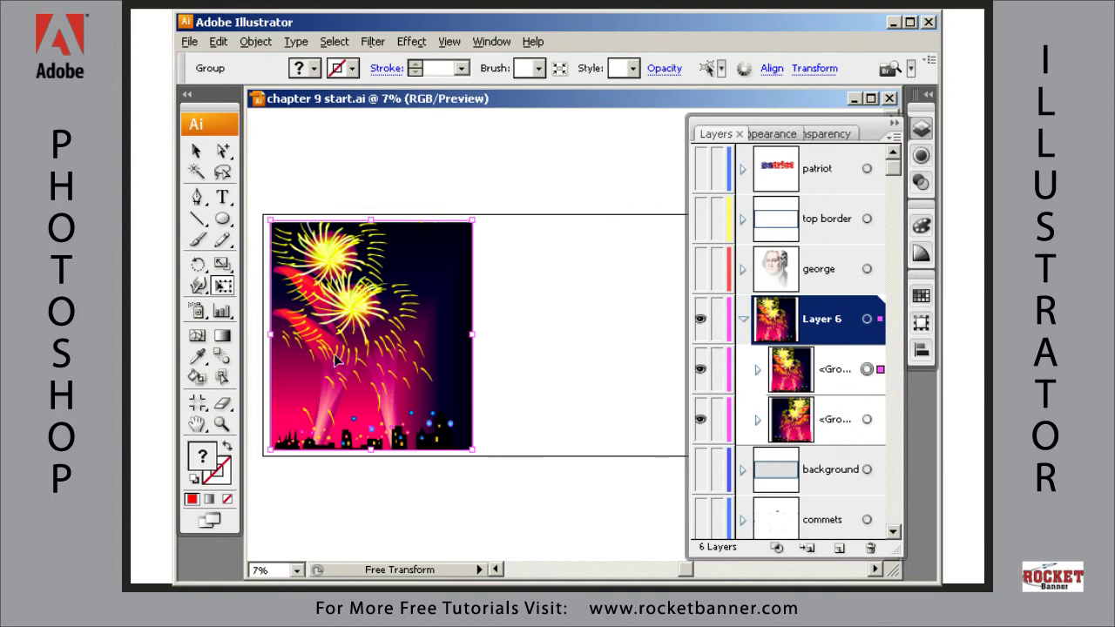
pyautogui.moveTo(338, 359); pyautogui.dragTo(541, 365)
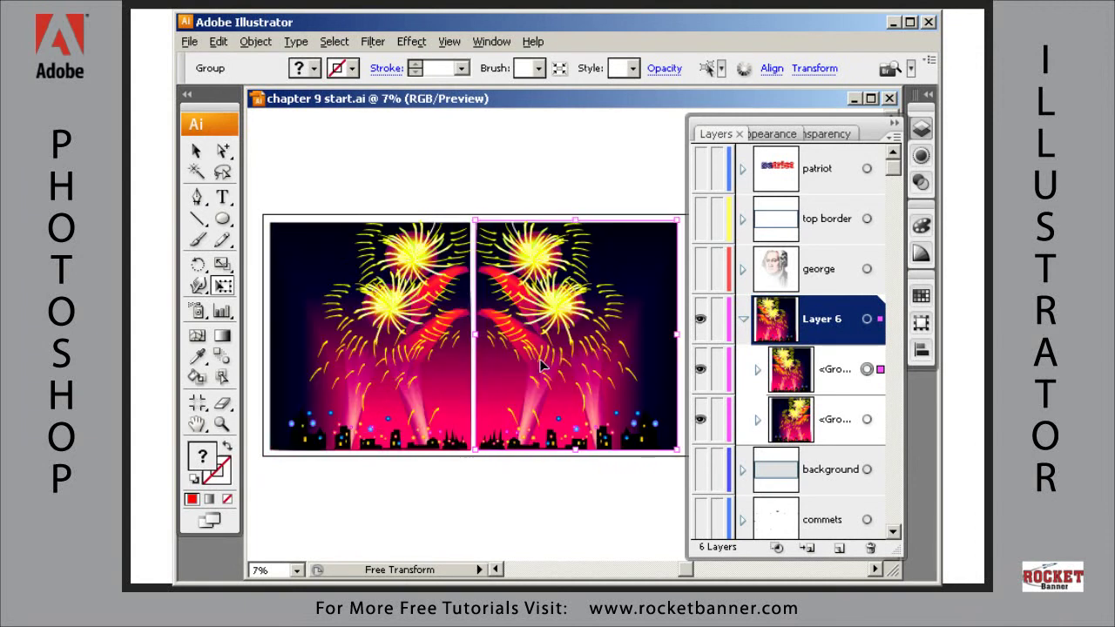
pyautogui.hotkey('ctrl', 'space')
pyautogui.moveTo(507, 203); pyautogui.dragTo(442, 263)
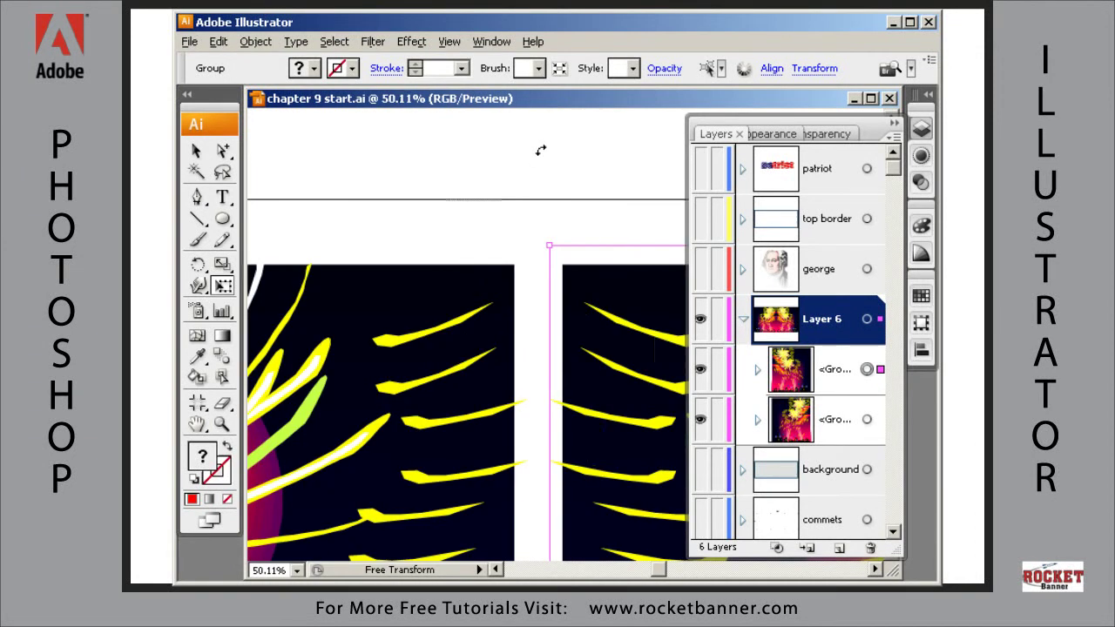
pyautogui.hotkey('shift', 'Left')
pyautogui.hotkey('shift', 'Left')
pyautogui.hotkey('shift', 'Left')
pyautogui.hotkey('shift', 'Left')
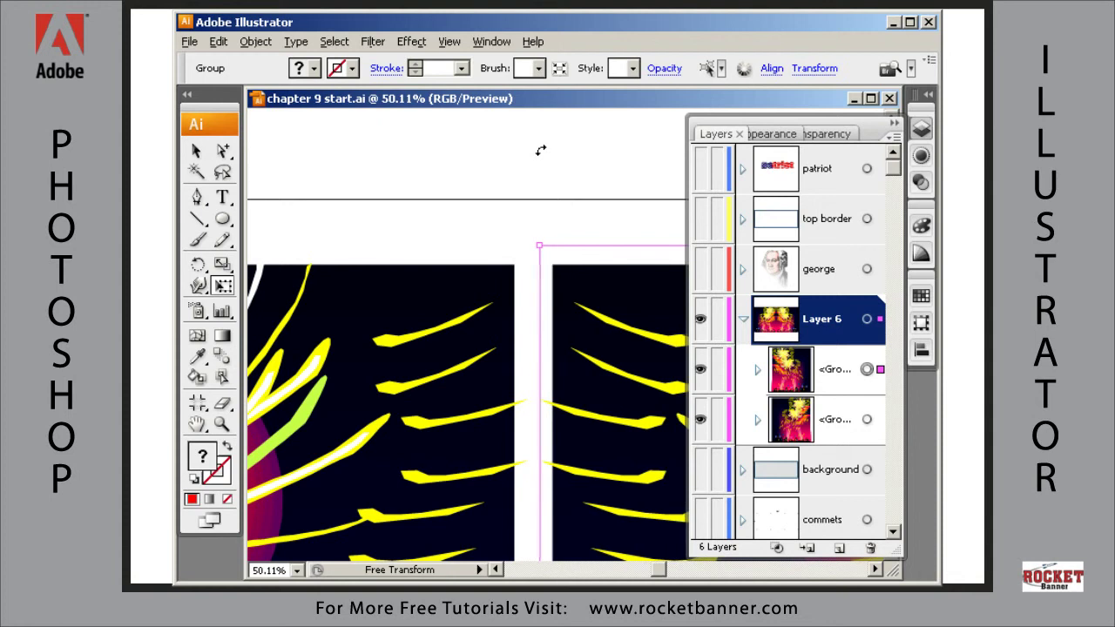
pyautogui.hotkey('shift', 'Left')
pyautogui.hotkey('shift', 'Left')
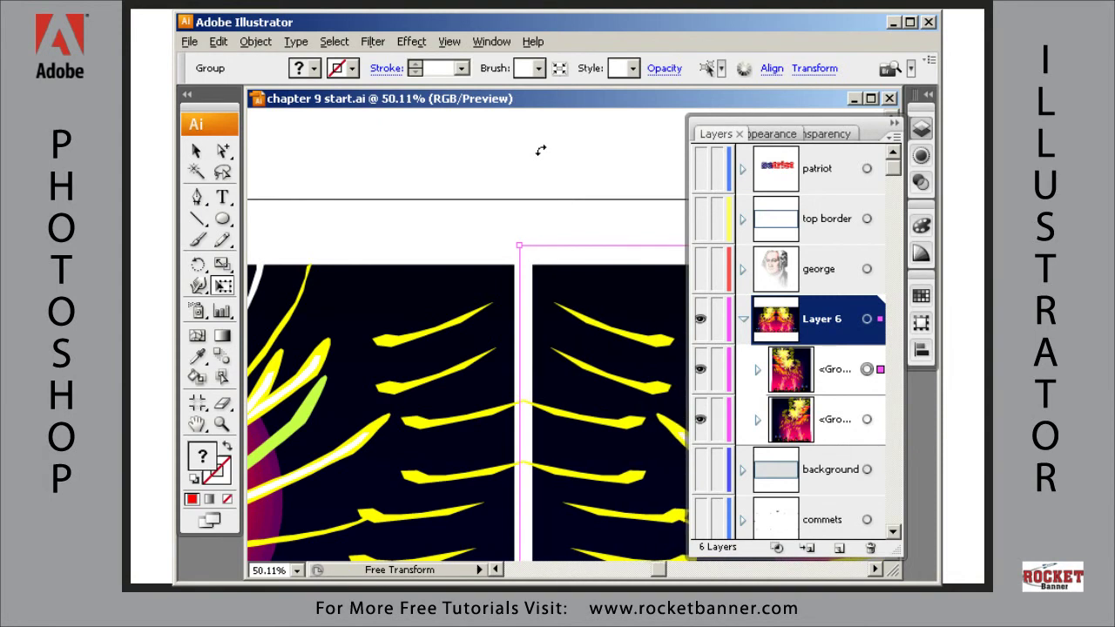
pyautogui.hotkey('shift', 'Left')
pyautogui.hotkey('shift', 'Left')
pyautogui.hotkey('shift', 'Left')
pyautogui.hotkey('shift', 'Left')
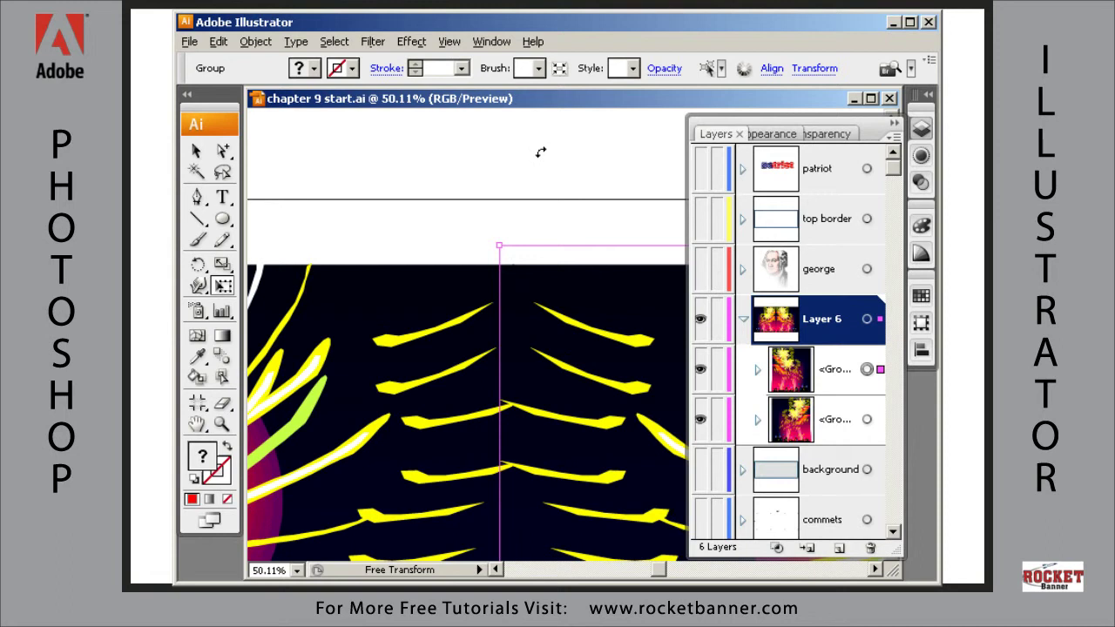
pyautogui.click(196, 150)
pyautogui.click(391, 168)
# - Delete all the stacked shapes of the lower red streak in the mirrored fireworks using the Group Selection tool
pyautogui.press('ctrl')
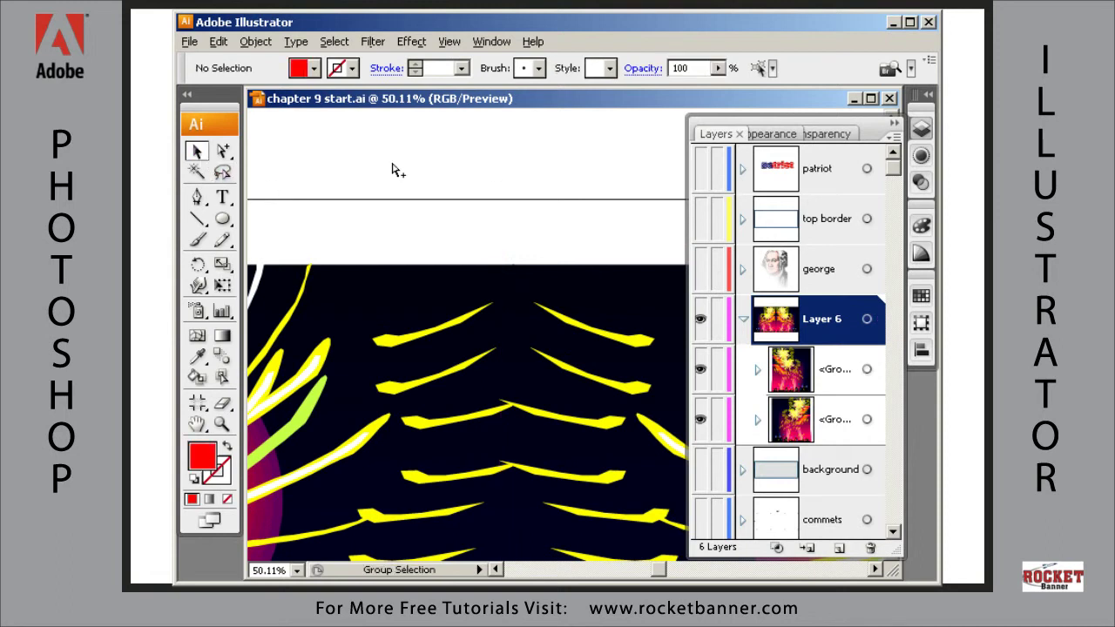
pyautogui.hotkey('ctrl', '-')
pyautogui.hotkey('ctrl', '-')
pyautogui.hotkey('ctrl', '-')
pyautogui.hotkey('ctrl', '-')
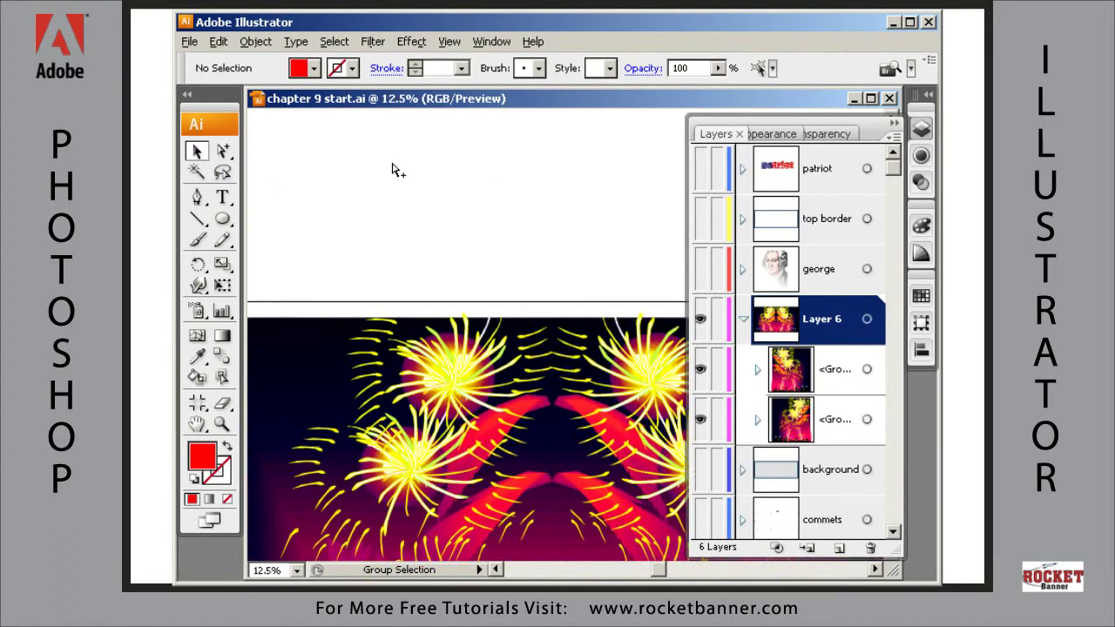
pyautogui.hotkey('ctrl', '-')
pyautogui.press('space')
pyautogui.moveTo(447, 200); pyautogui.dragTo(423, 155)
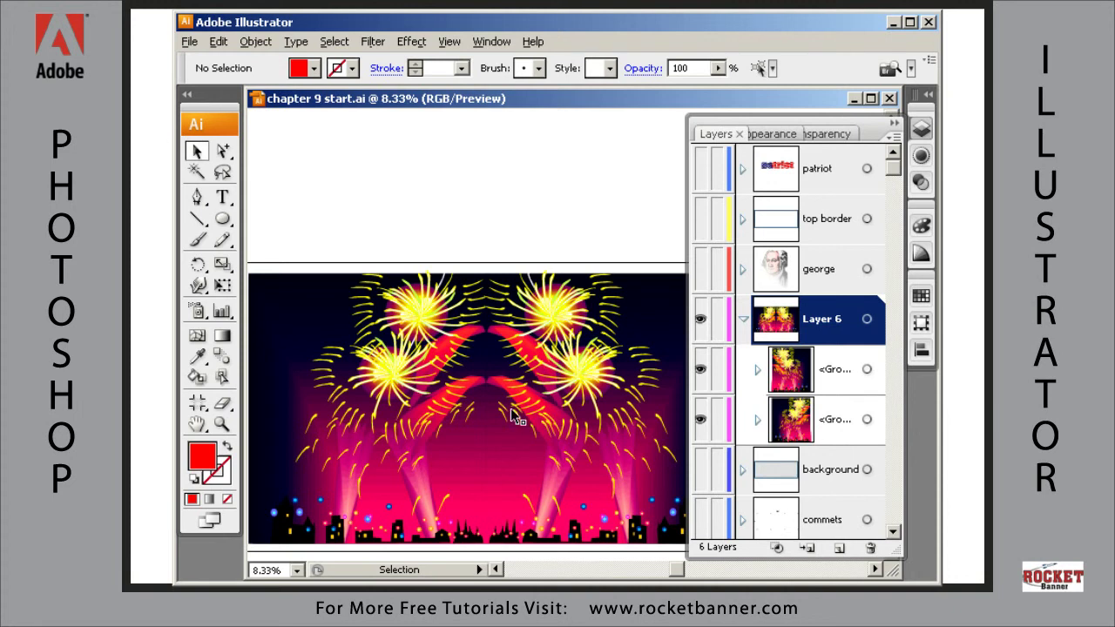
pyautogui.click(223, 152)
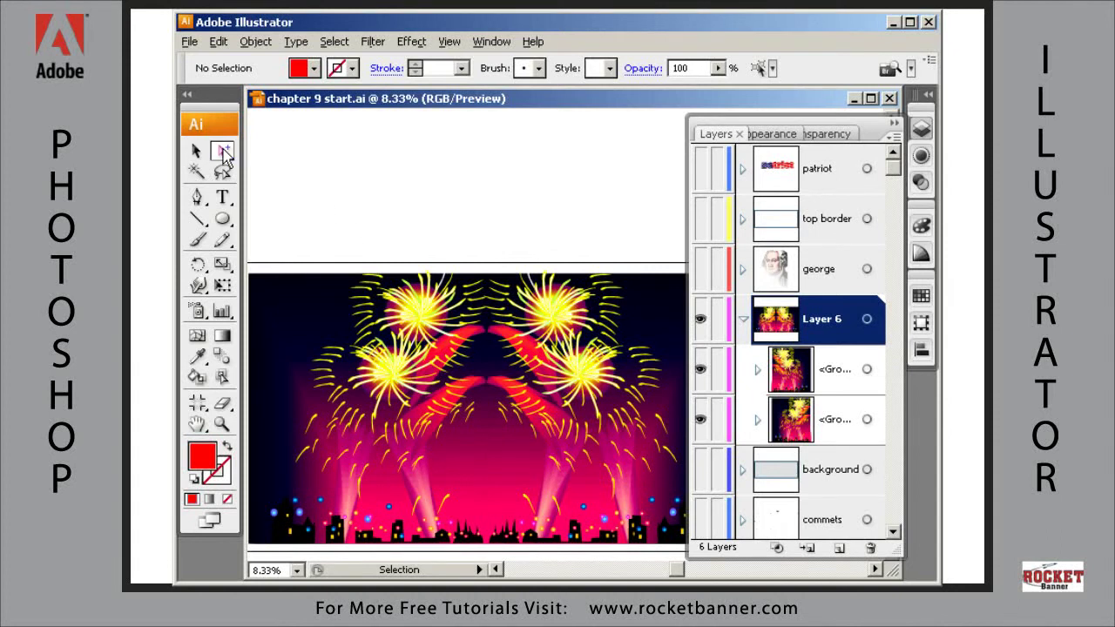
pyautogui.moveTo(566, 265); pyautogui.dragTo(498, 331)
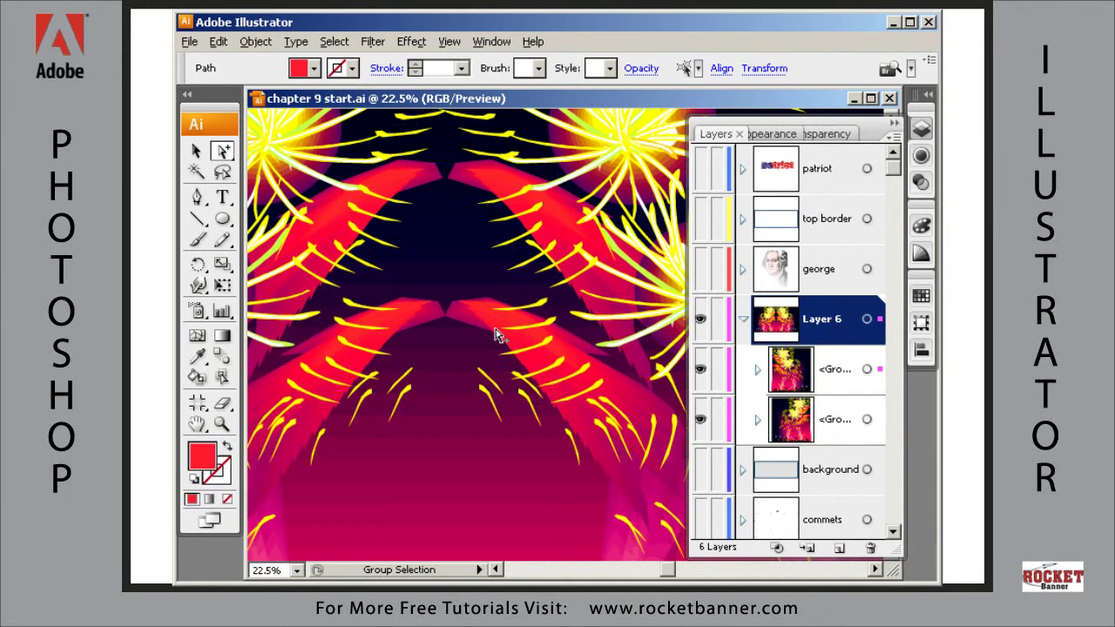
pyautogui.press('alt')
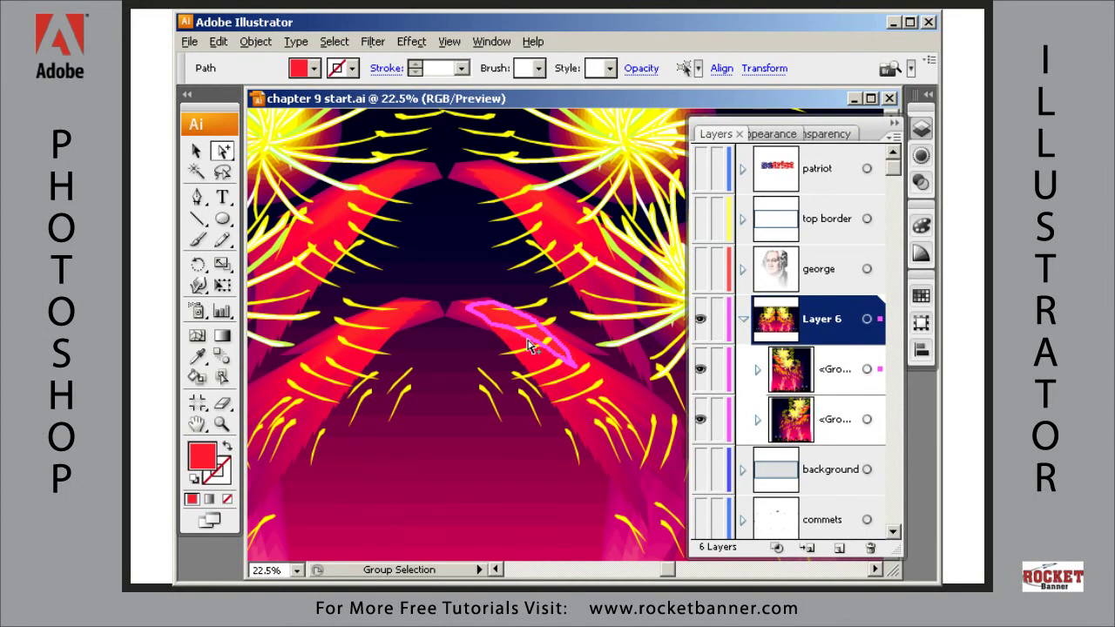
pyautogui.press('Delete')
pyautogui.click(519, 338)
pyautogui.press('Delete')
pyautogui.click(518, 337)
pyautogui.press('Delete')
pyautogui.click(517, 335)
pyautogui.press('Delete')
pyautogui.click(518, 334)
pyautogui.press('Delete')
pyautogui.click(518, 334)
pyautogui.press('Delete')
pyautogui.click(519, 332)
pyautogui.press('Delete')
pyautogui.click(512, 320)
pyautogui.press('Delete')
pyautogui.click(494, 312)
pyautogui.press('Delete')
pyautogui.click(472, 318)
pyautogui.press('Delete')
pyautogui.click(484, 313)
pyautogui.press('Delete')
pyautogui.click(464, 317)
pyautogui.press('Delete')
pyautogui.click(454, 315)
pyautogui.press('Delete')
pyautogui.click(474, 314)
pyautogui.press('Delete')
pyautogui.click(464, 320)
pyautogui.click(464, 320)
pyautogui.click(464, 321)
pyautogui.click(463, 321)
pyautogui.press('Delete')
pyautogui.click(470, 315)
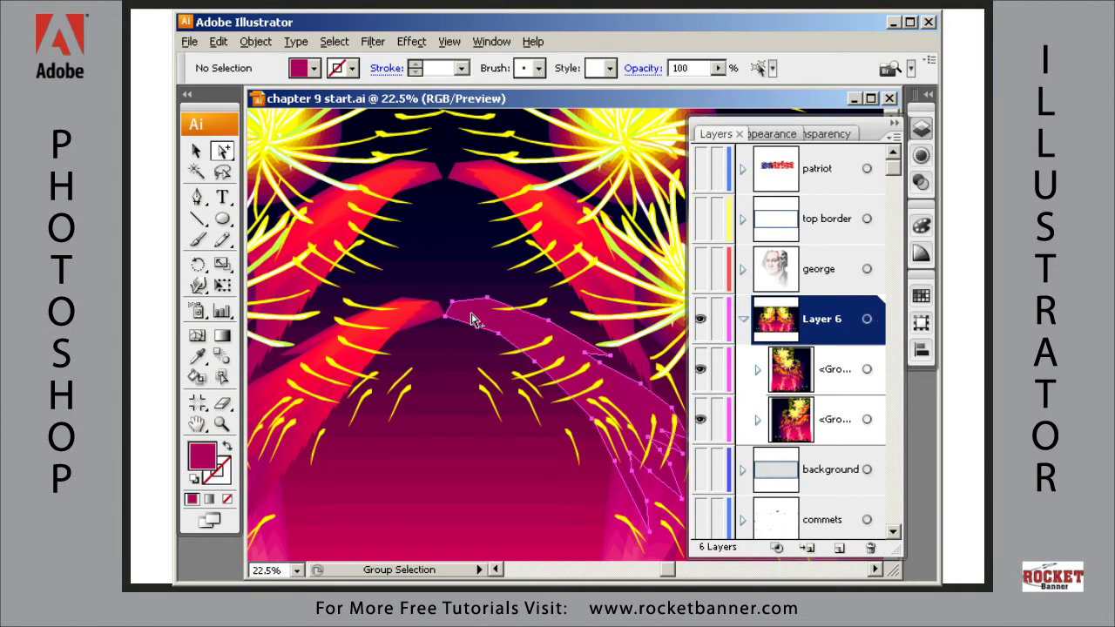
pyautogui.press('Delete')
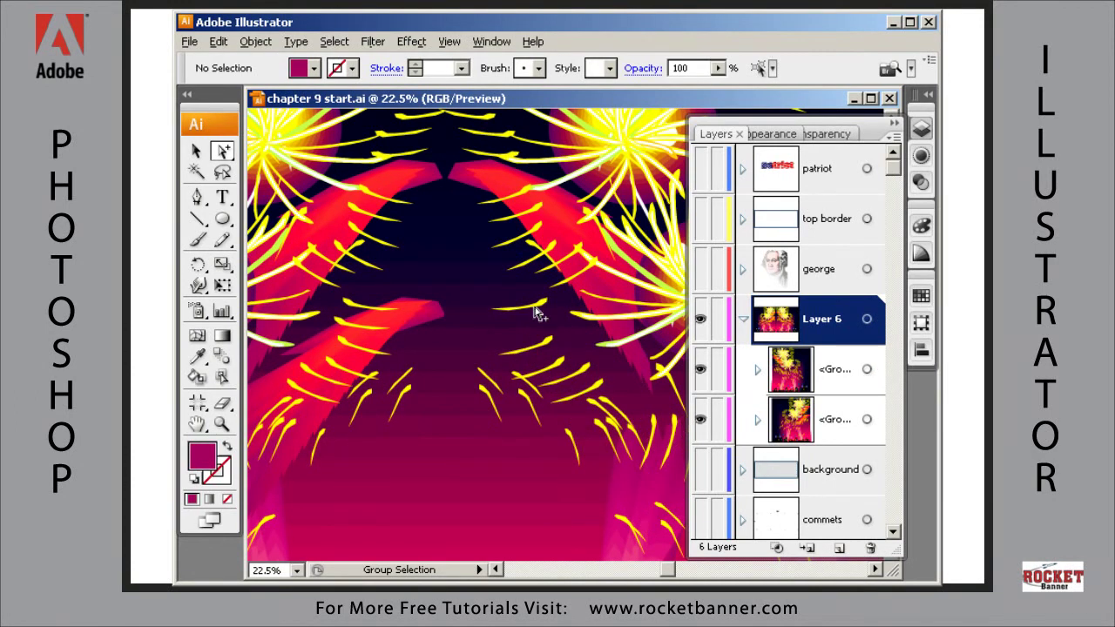
# - Delete four yellow sparks around the removed lower streak in the mirrored fireworks
pyautogui.click(535, 306)
pyautogui.press('Delete')
pyautogui.click(539, 345)
pyautogui.press('Delete')
pyautogui.click(492, 382)
pyautogui.press('Delete')
pyautogui.click(490, 400)
pyautogui.press('Delete')
# - Delete the stacked outer shapes of the upper red streak in the mirrored fireworks, keeping only a shorter red piece
pyautogui.press('space')
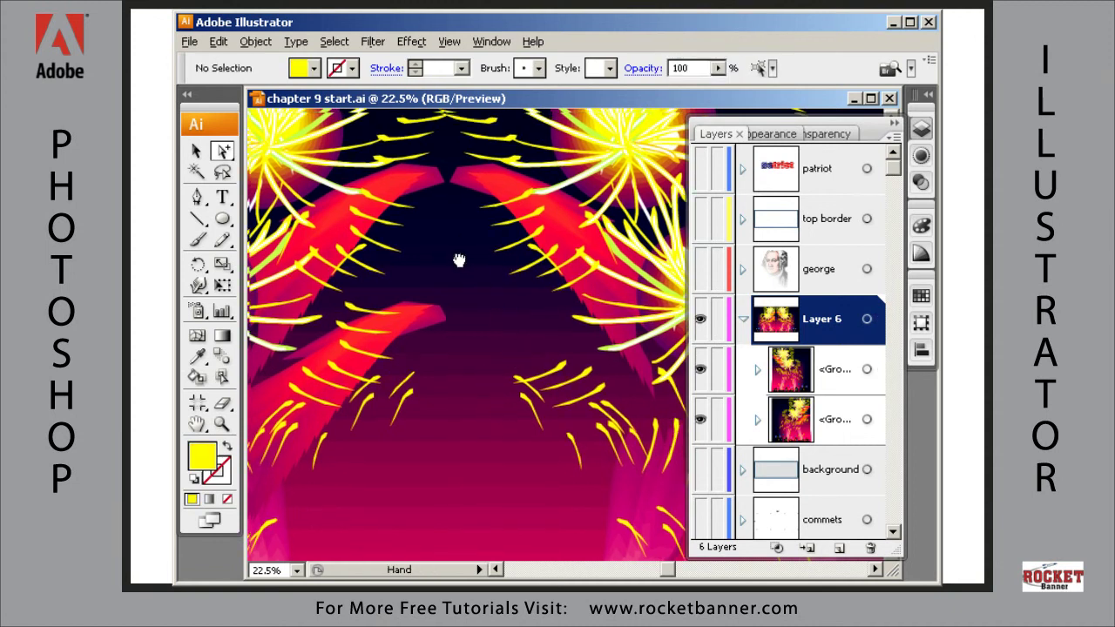
pyautogui.moveTo(458, 259); pyautogui.dragTo(497, 404)
pyautogui.click(514, 331)
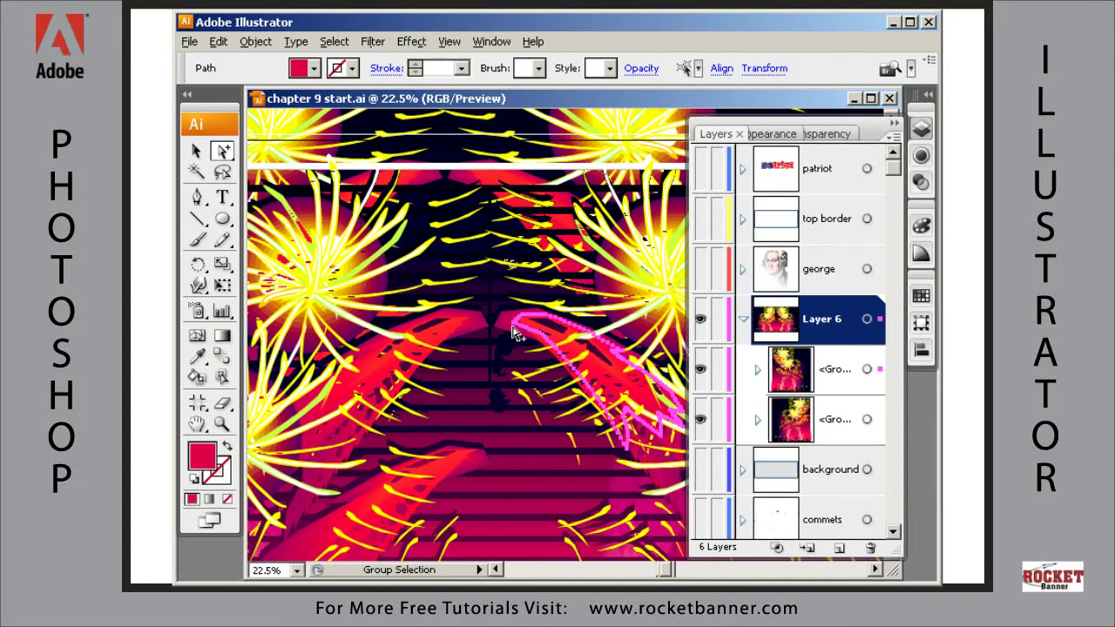
pyautogui.press('Delete')
pyautogui.click(512, 326)
pyautogui.press('Delete')
pyautogui.click(512, 326)
pyautogui.press('Delete')
pyautogui.click(511, 326)
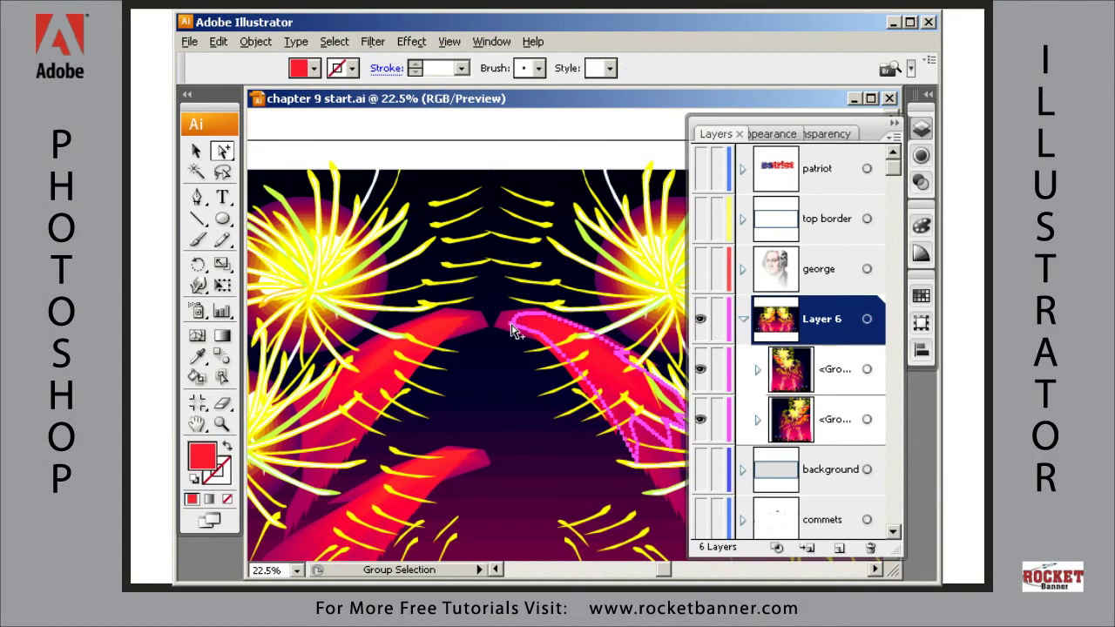
pyautogui.press('Delete')
pyautogui.click(511, 326)
pyautogui.press('Delete')
pyautogui.click(511, 326)
pyautogui.press('Delete')
pyautogui.click(511, 326)
pyautogui.click(510, 324)
pyautogui.click(523, 326)
pyautogui.click(522, 327)
pyautogui.click(523, 326)
pyautogui.click(522, 327)
pyautogui.click(524, 324)
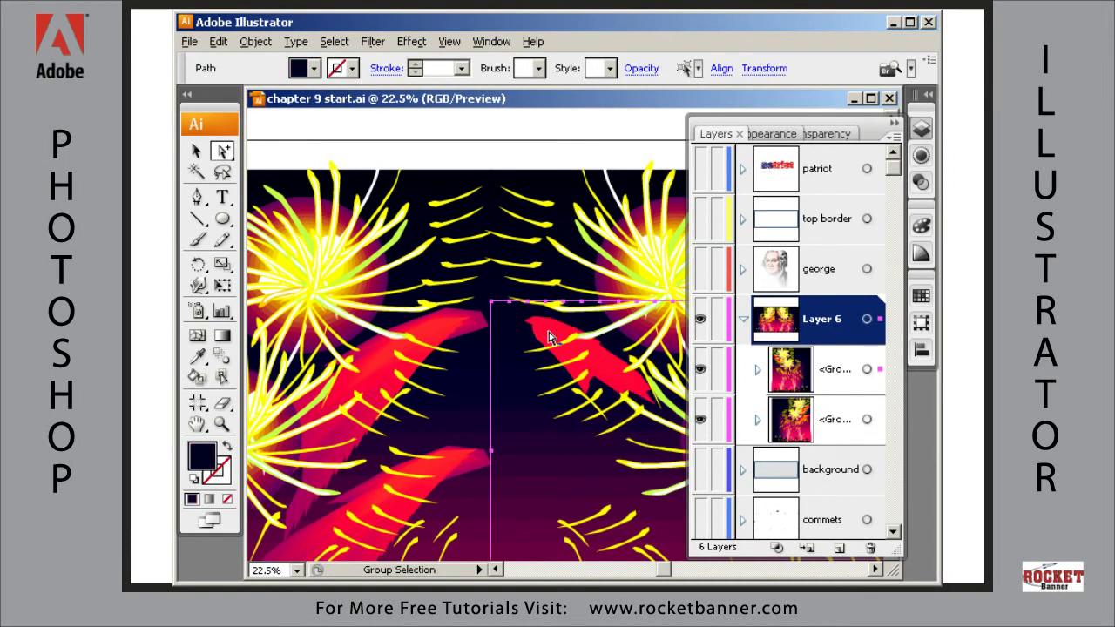
pyautogui.click(550, 337)
pyautogui.click(546, 293)
pyautogui.click(550, 338)
pyautogui.click(547, 293)
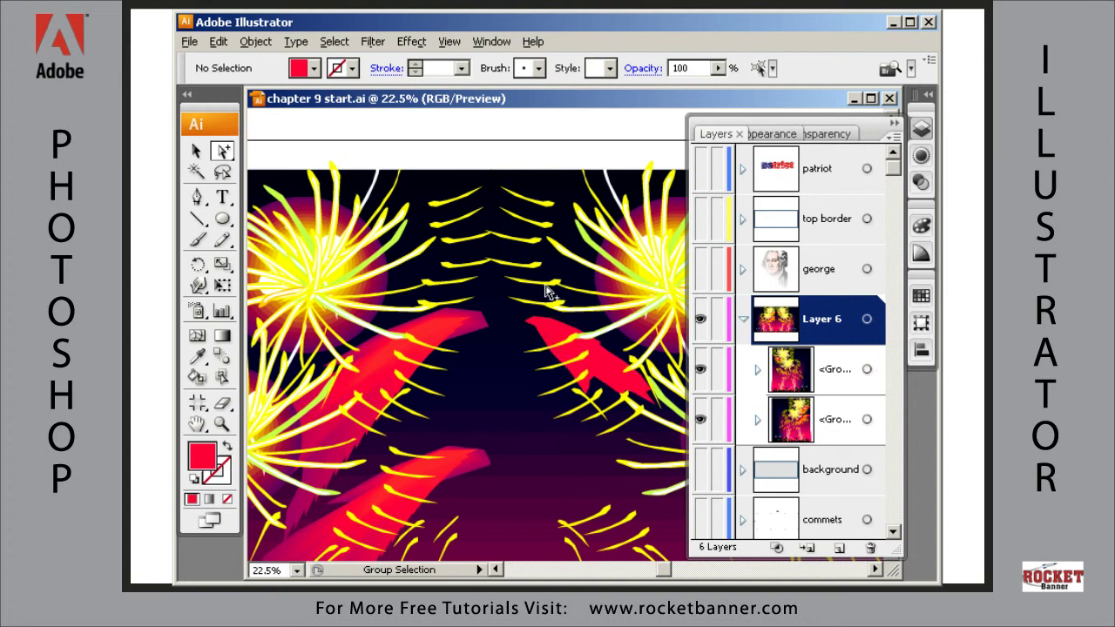
# - Delete six yellow sparks along the upper inner side of the mirrored fireworks, above the shortened red streak
pyautogui.click(518, 237)
pyautogui.press('Delete')
pyautogui.click(534, 222)
pyautogui.press('Delete')
pyautogui.click(541, 205)
pyautogui.press('Delete')
pyautogui.click(530, 263)
pyautogui.press('Delete')
pyautogui.click(536, 283)
pyautogui.press('Delete')
pyautogui.click(543, 302)
pyautogui.press('Delete')
# - Collapse Layer 6 and make all the other layers of the banner visible again
pyautogui.press('ctrl')
pyautogui.hotkey('ctrl', '0')
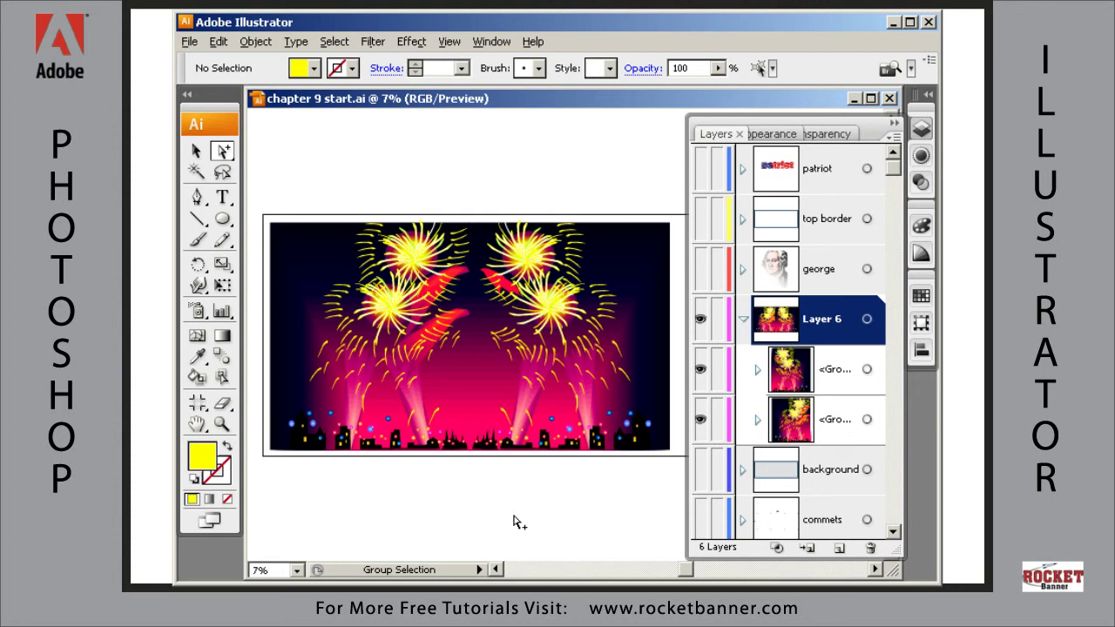
pyautogui.click(742, 319)
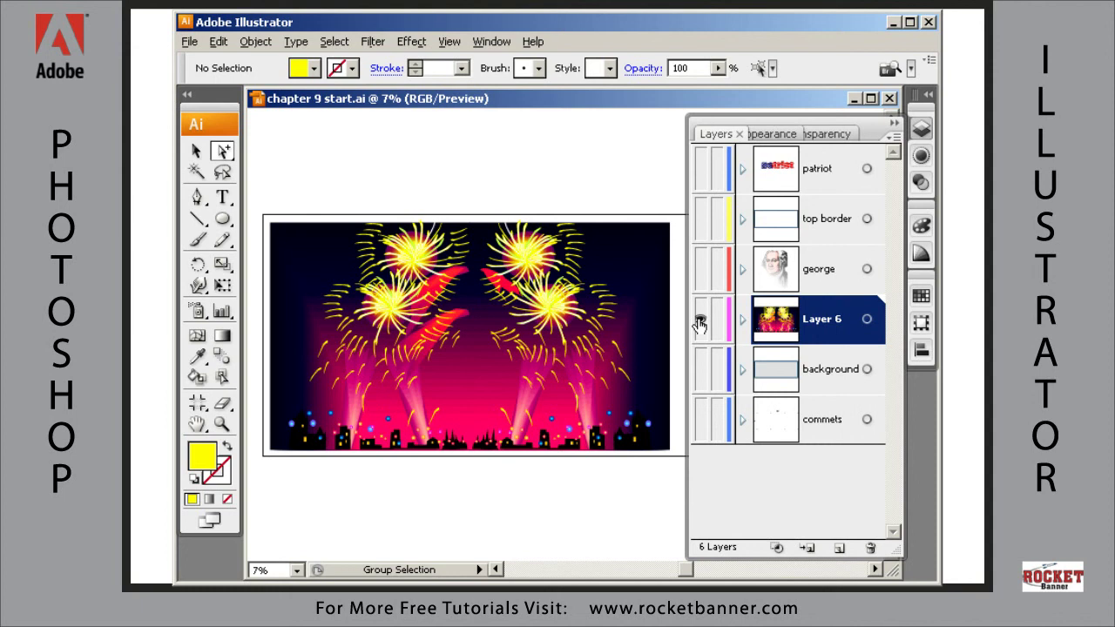
pyautogui.keyDown('alt'); pyautogui.click(699, 321); pyautogui.keyUp('alt')
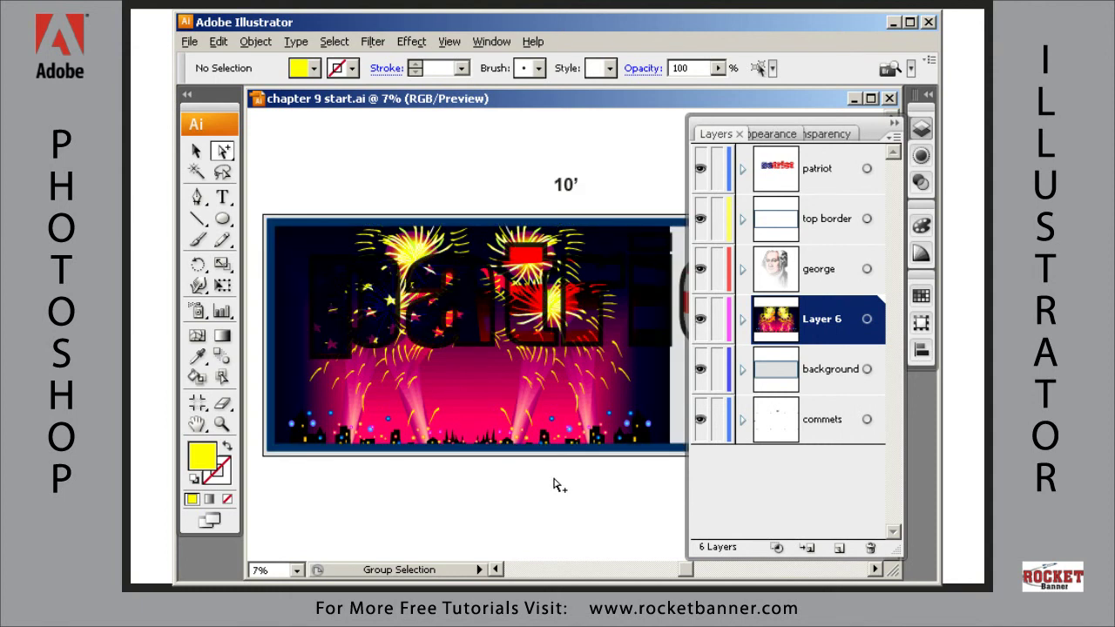